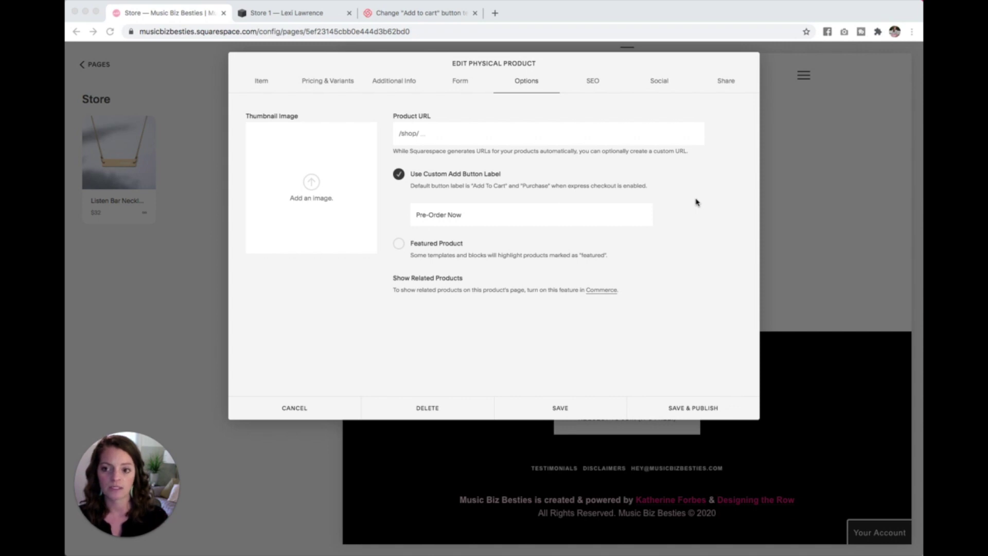
- Review the tee's item details and Options, then bring the MBB store images folder forward
click(262, 83)
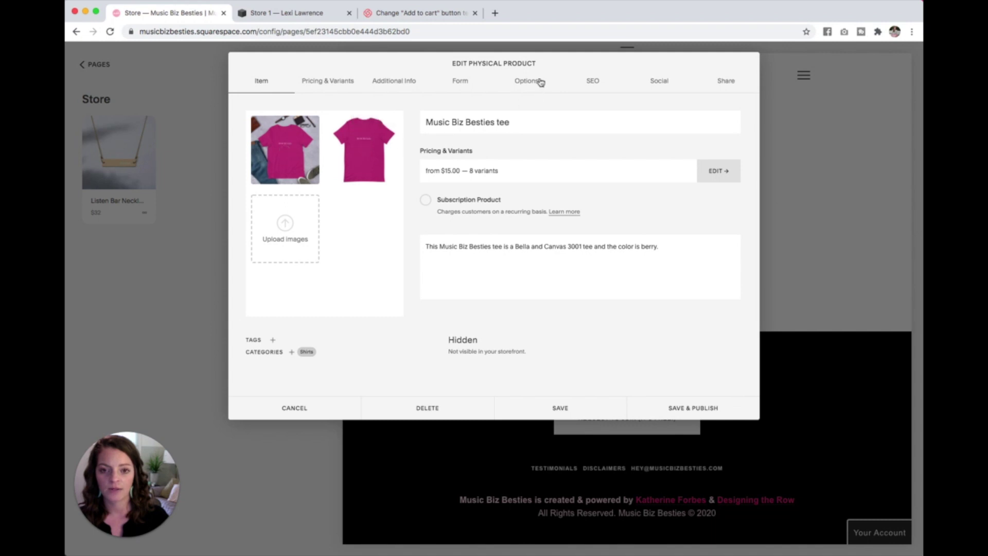
click(527, 88)
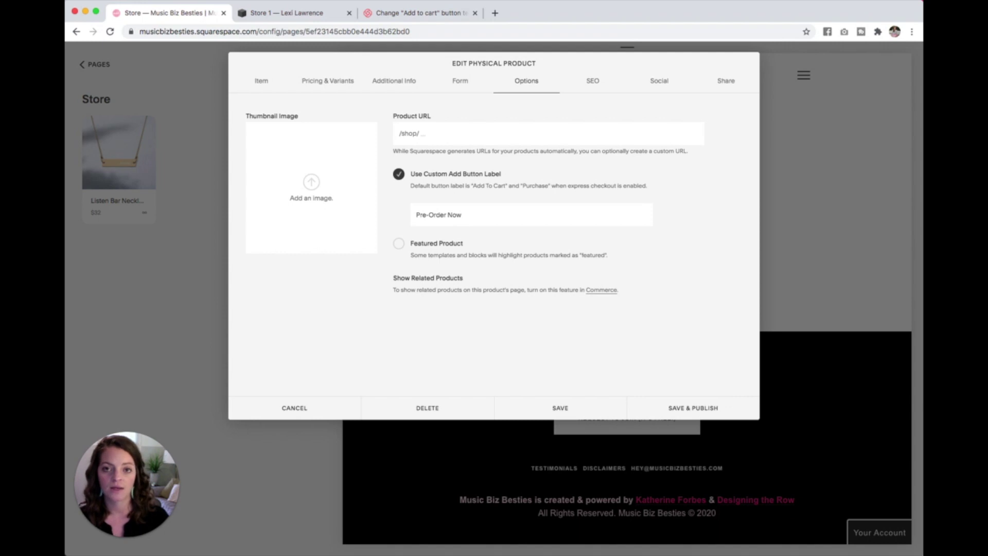
key(super+Tab)
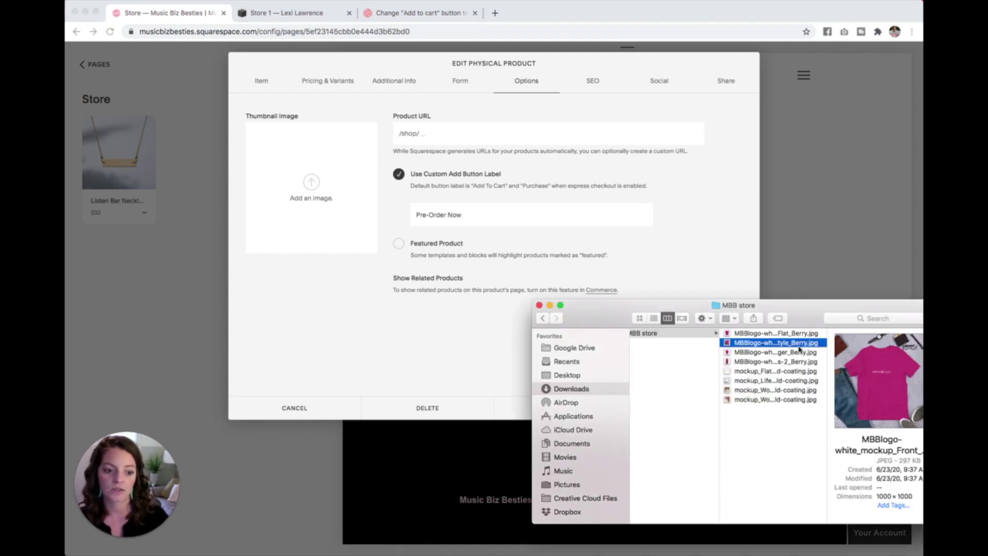
- Drag the Berry mockup jpg from Finder onto the tee's Thumbnail Image box
drag(804, 346, 330, 175)
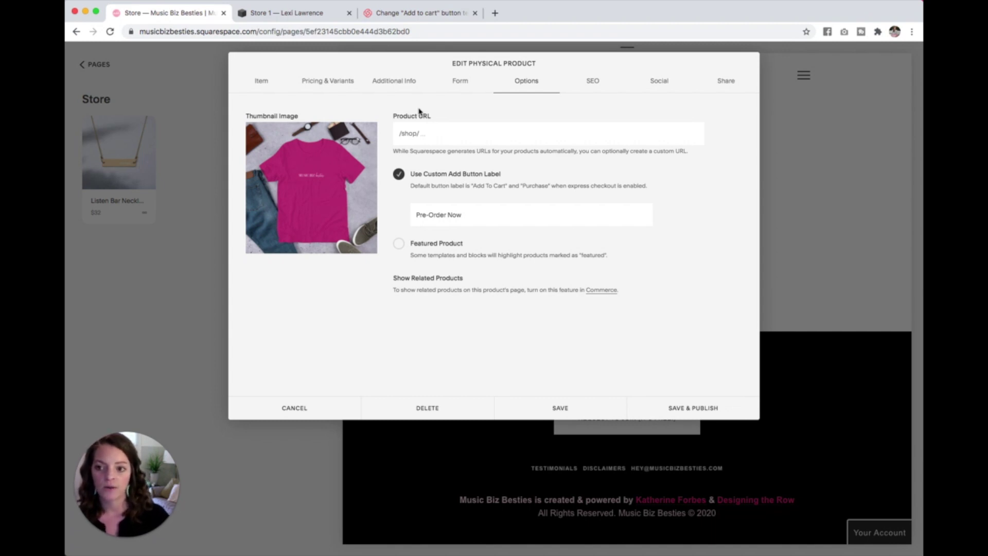
click(453, 133)
- Check the product title, then set the URL ending to 'tee' so it reads /shop/tee
click(469, 119)
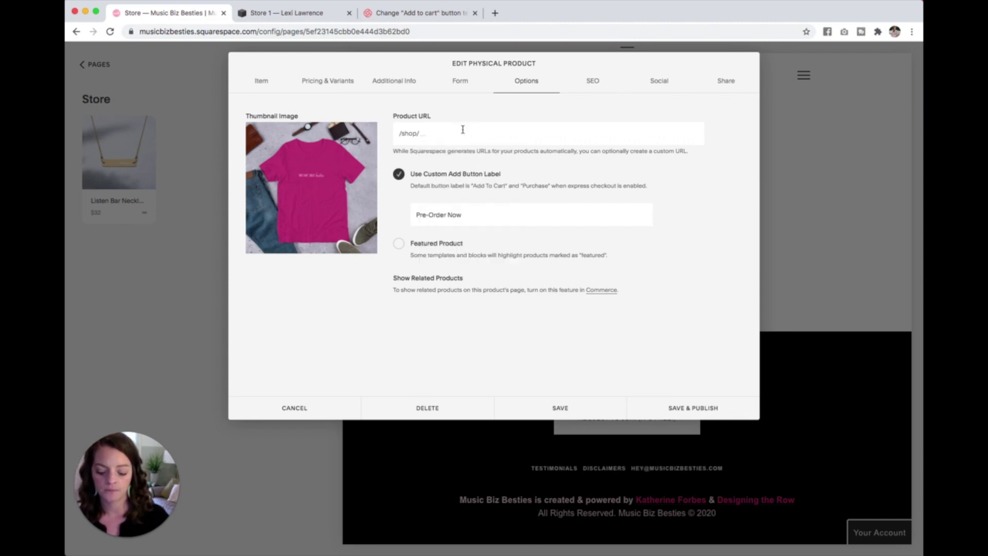
click(257, 82)
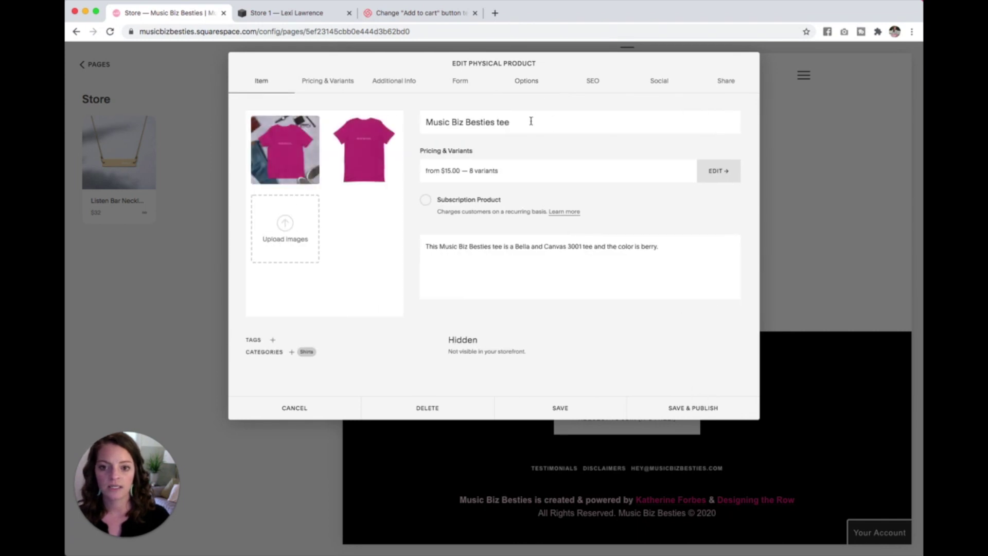
drag(509, 123, 418, 118)
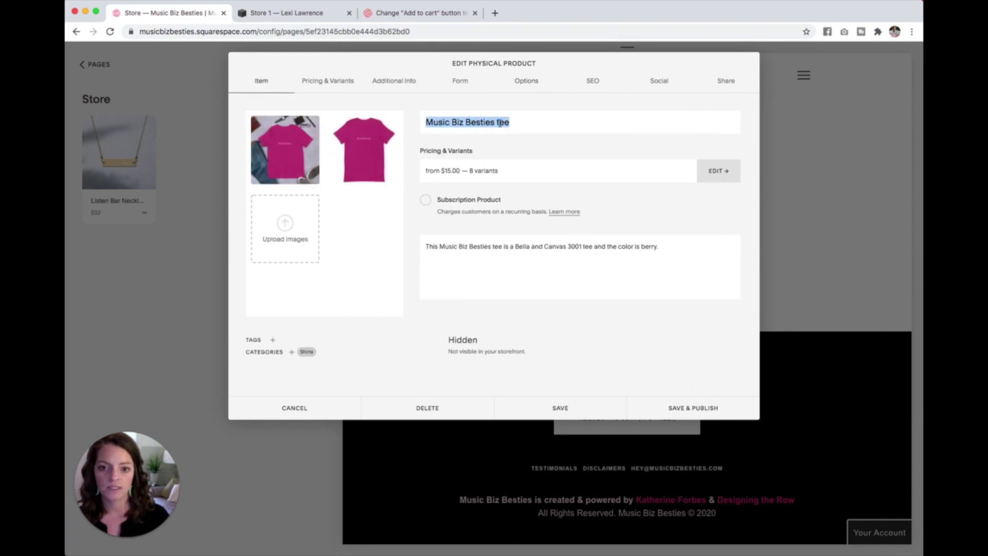
click(530, 89)
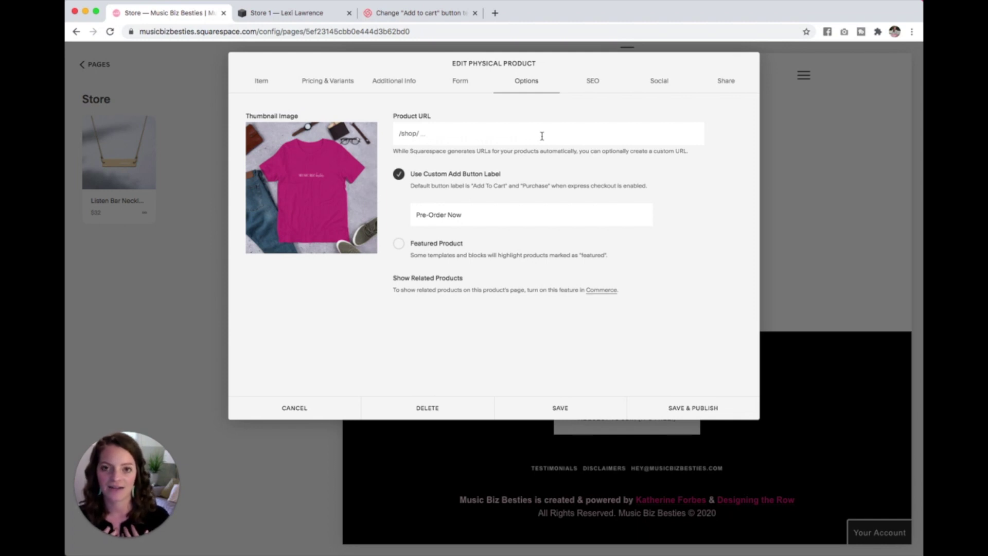
click(542, 136)
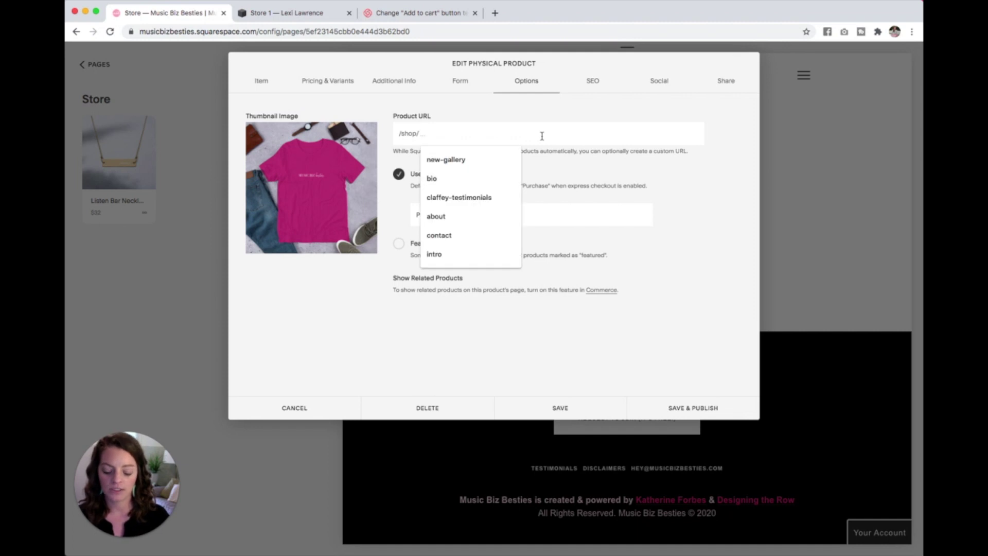
text(tee)
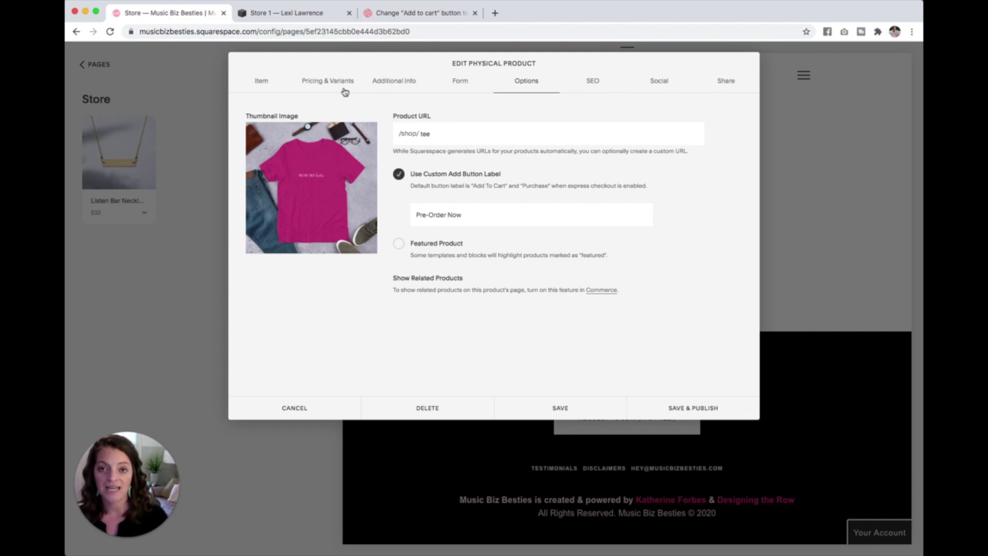
- Schedule the tee to appear later, with release on June 26 at 8:00am
click(262, 81)
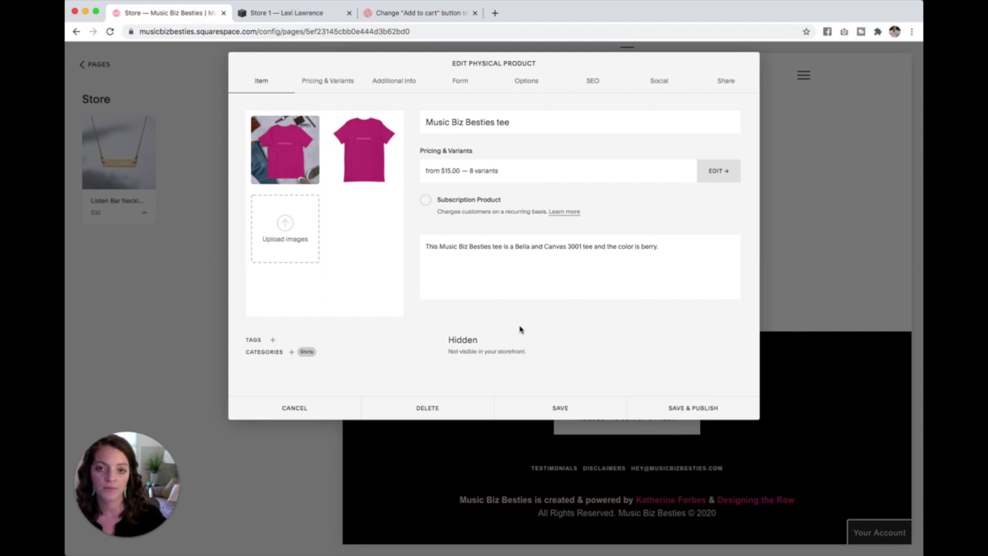
click(459, 349)
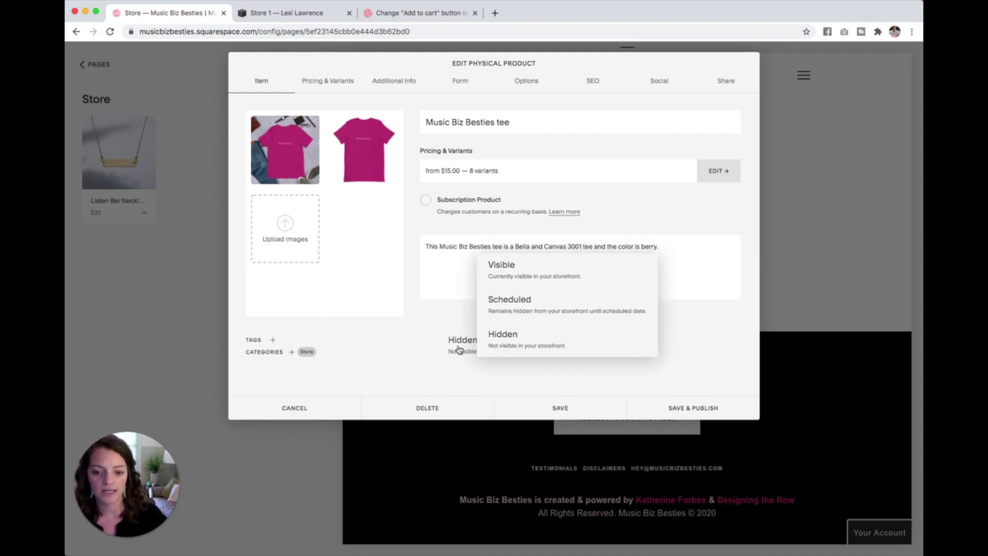
click(528, 313)
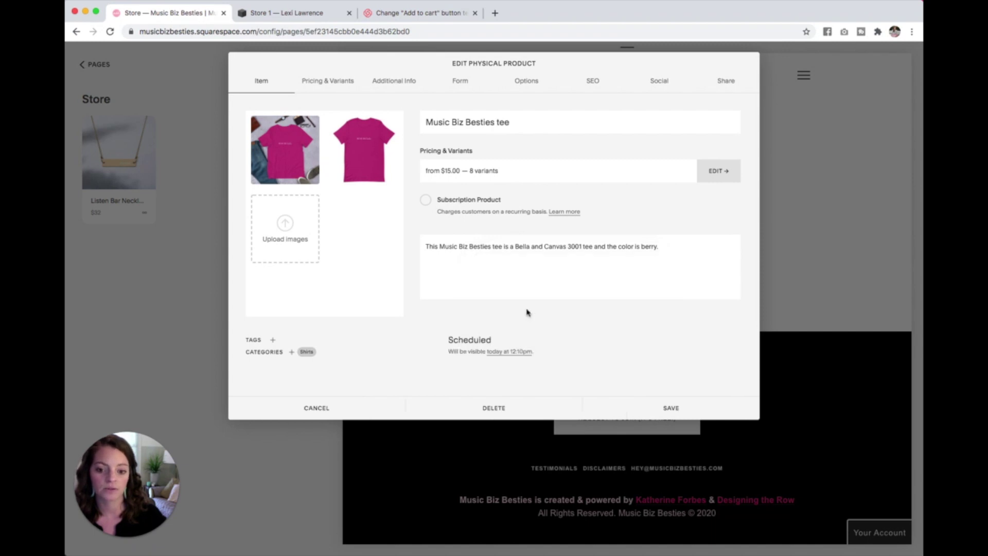
click(494, 354)
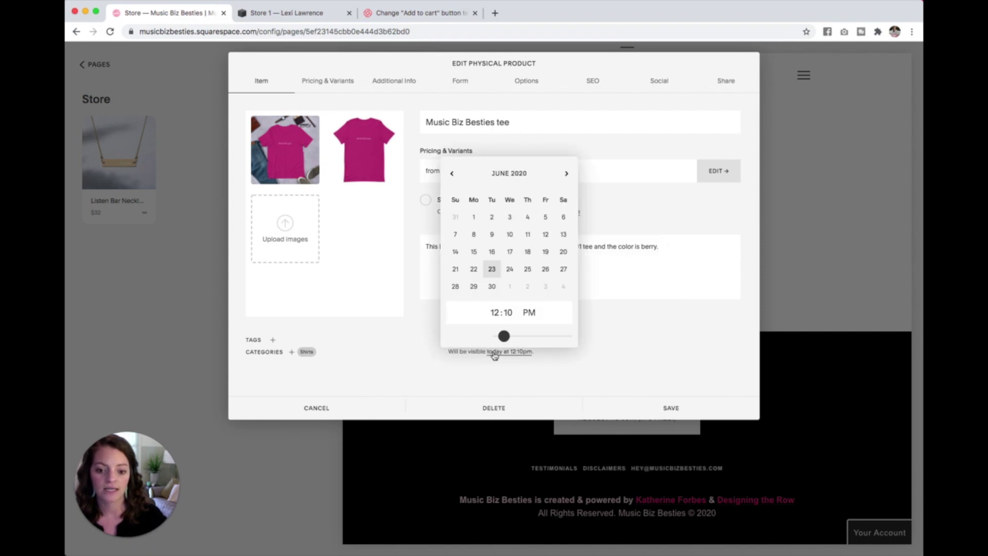
click(545, 269)
click(495, 313)
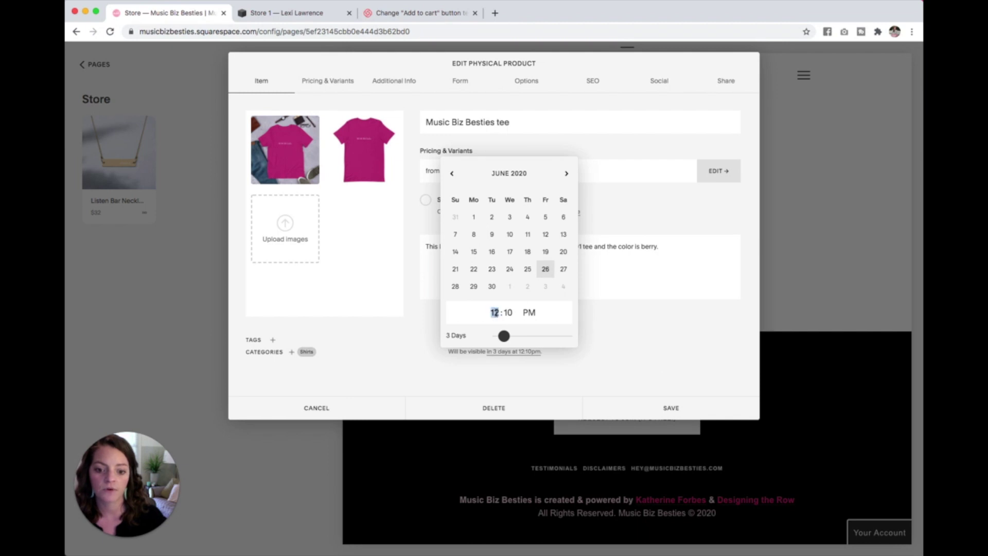
text(800)
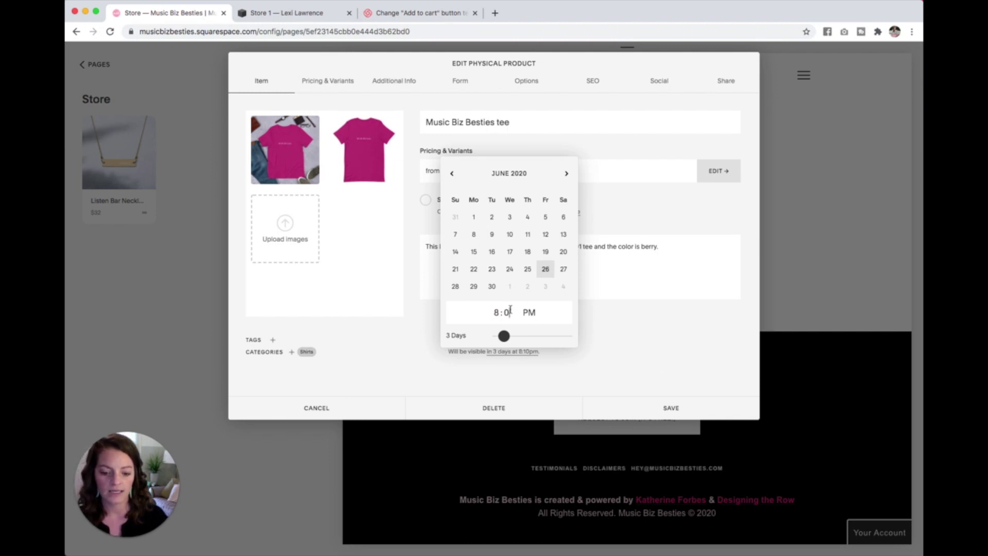
text(a)
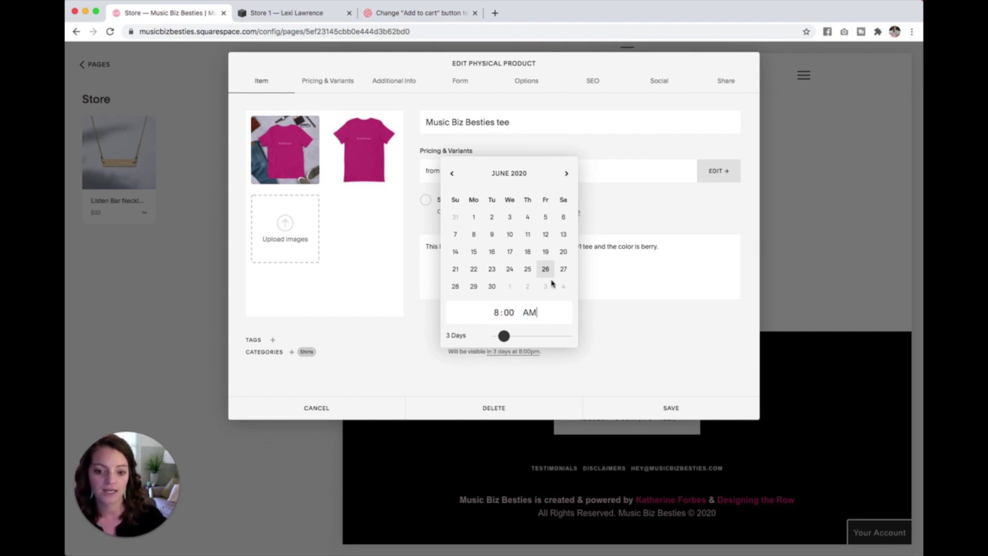
click(620, 318)
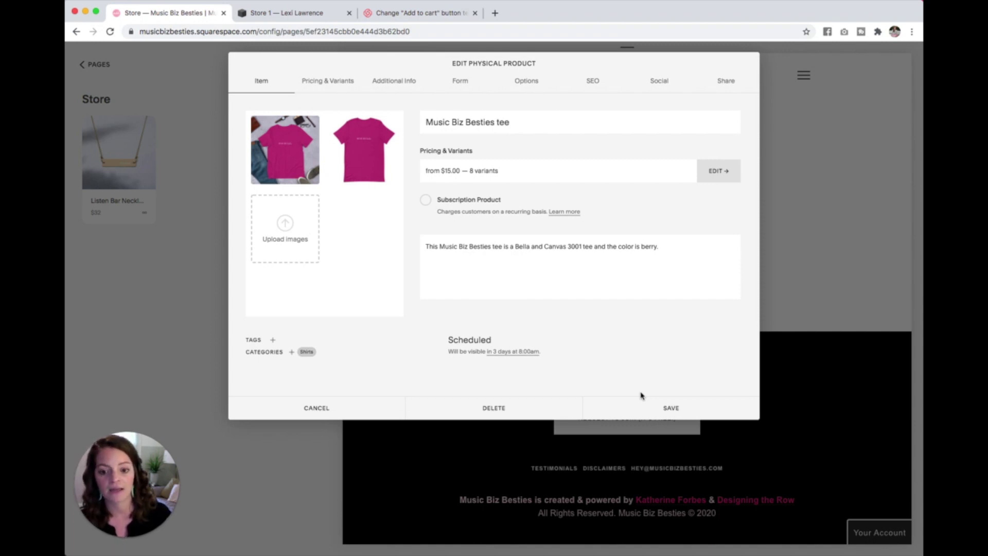
- Make the tee visible in the storefront from June 23 and save the product
click(463, 348)
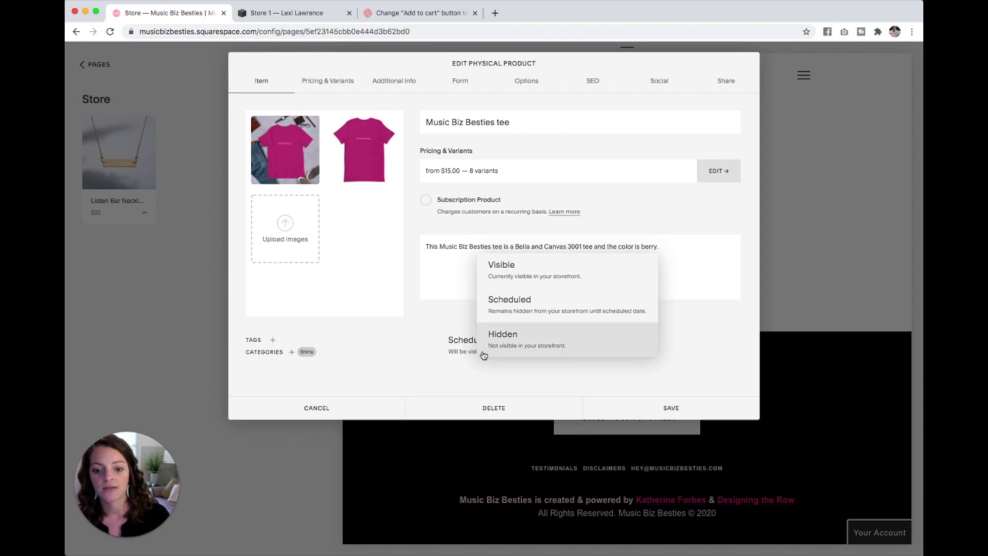
click(547, 280)
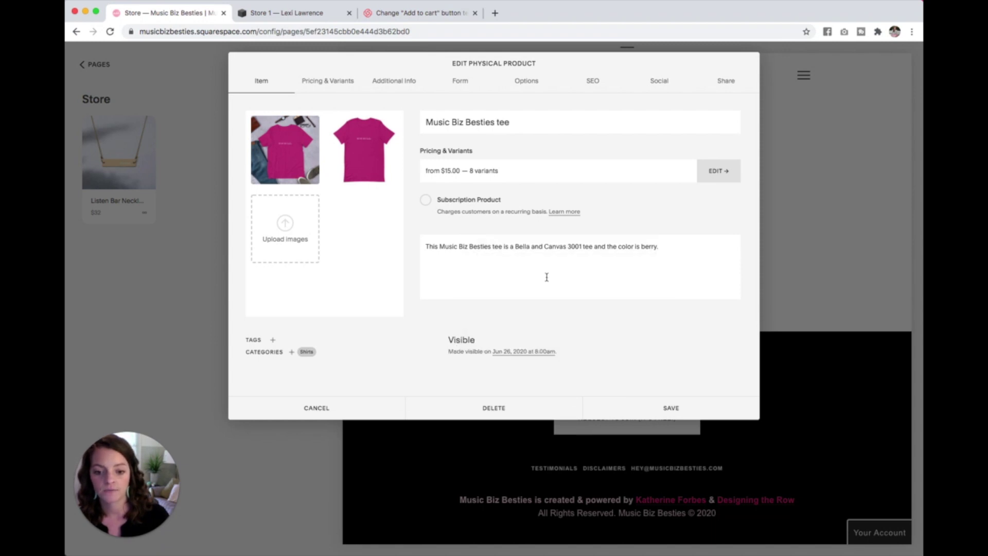
click(507, 352)
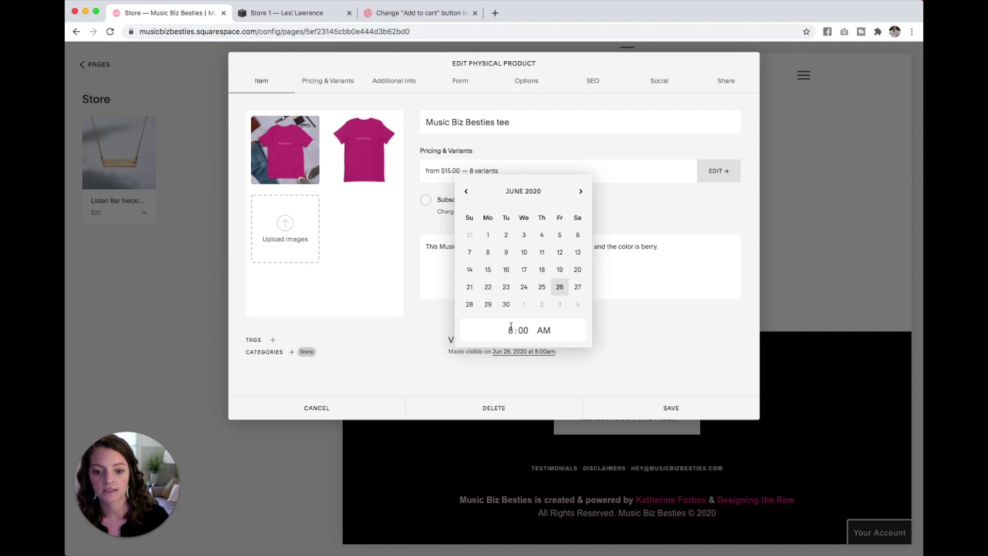
click(507, 288)
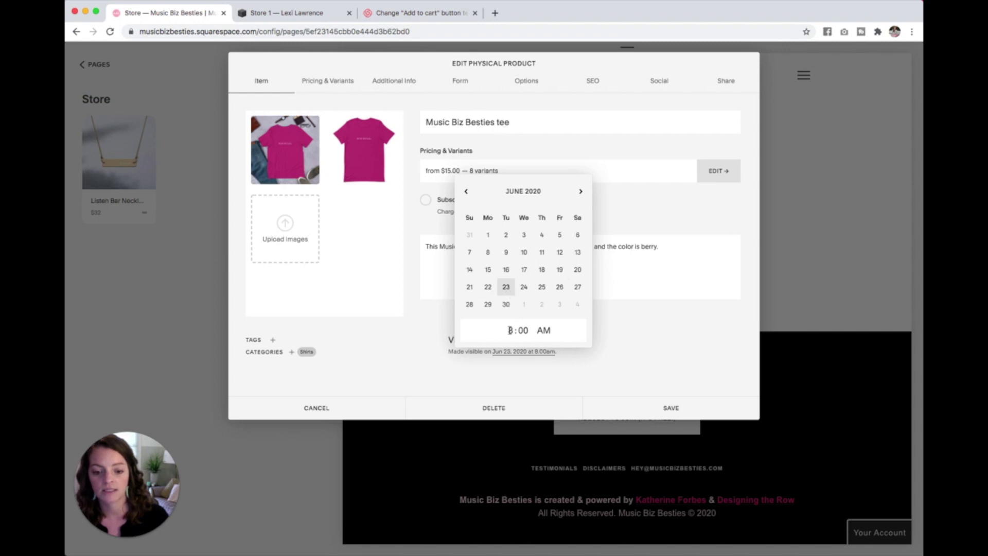
click(673, 327)
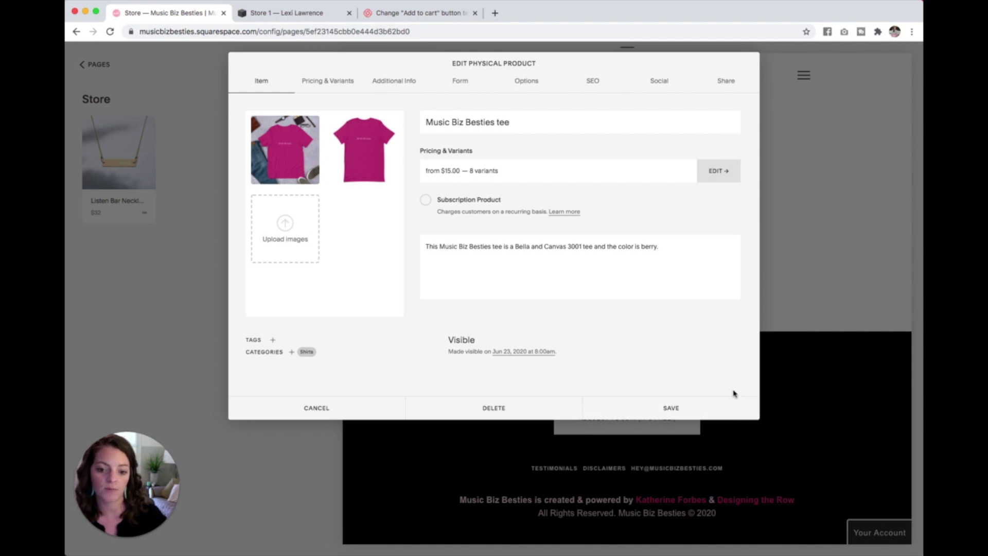
click(658, 410)
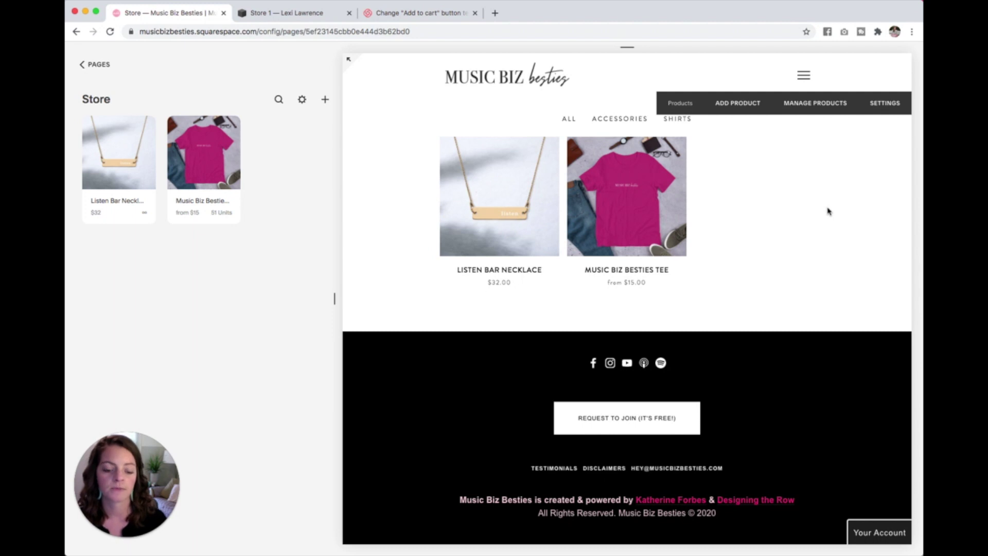
- Open the Music Biz Besties tee product page and show the flat berry tee as main image
mouse_move(647, 212)
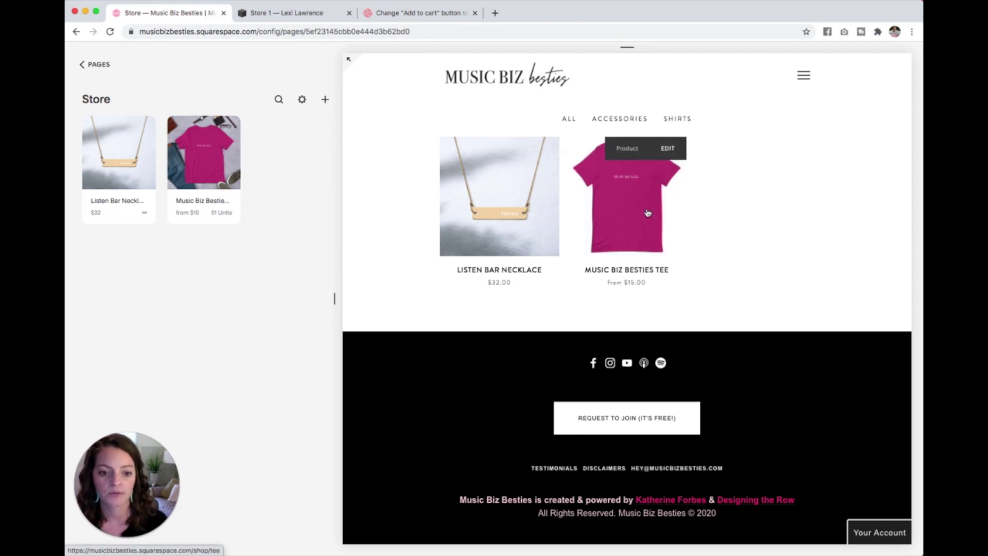
click(648, 213)
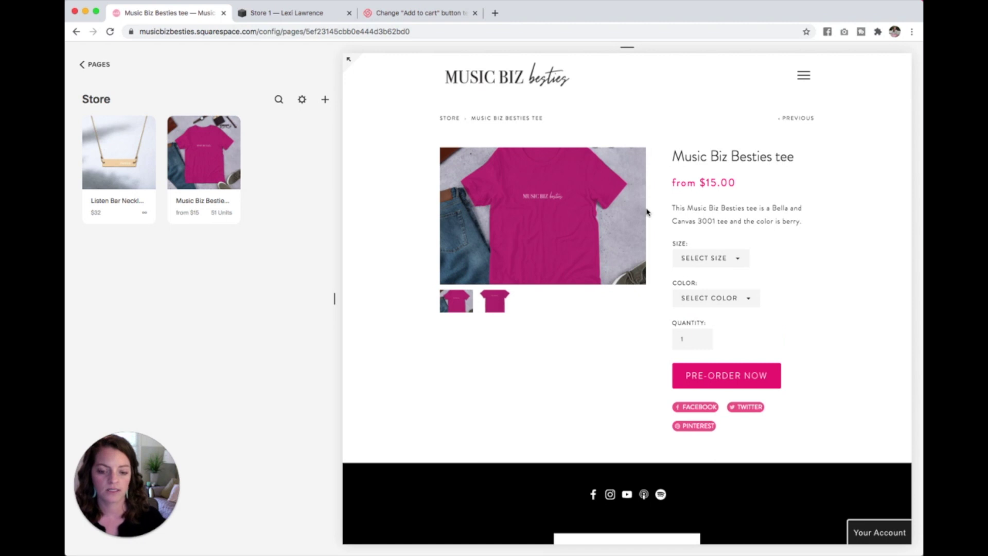
mouse_move(570, 312)
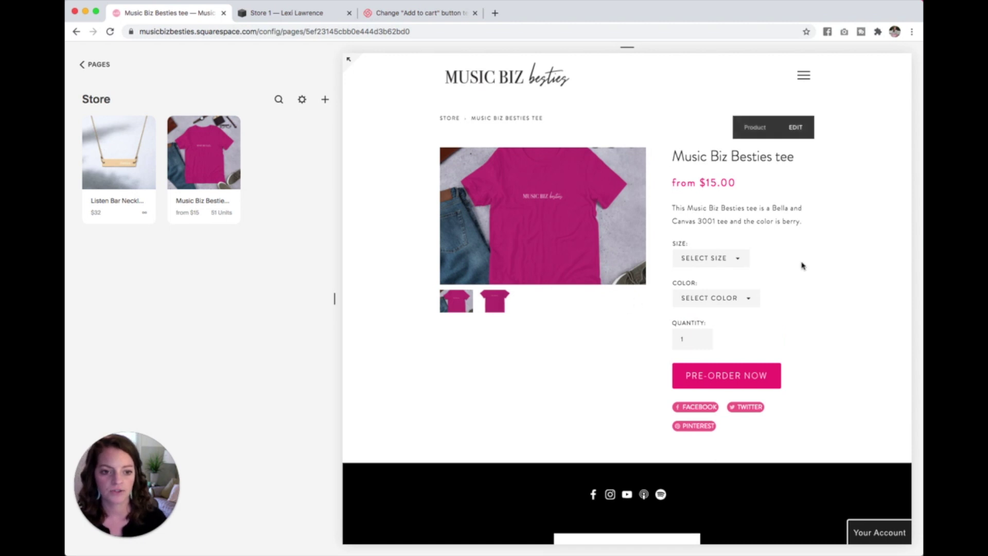
click(495, 307)
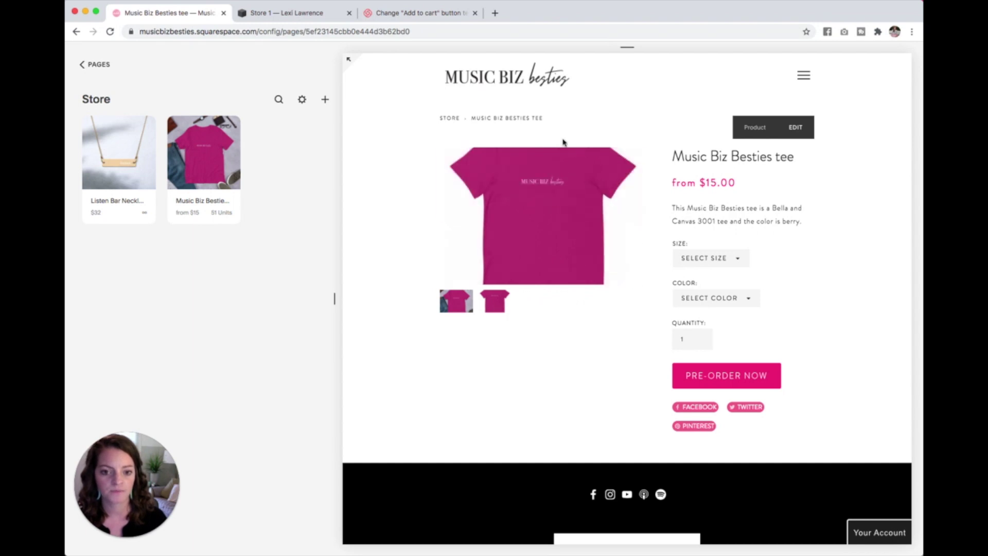
- Try sizes Small and Medium with Black, confirming the SOLD OUT notice
click(733, 259)
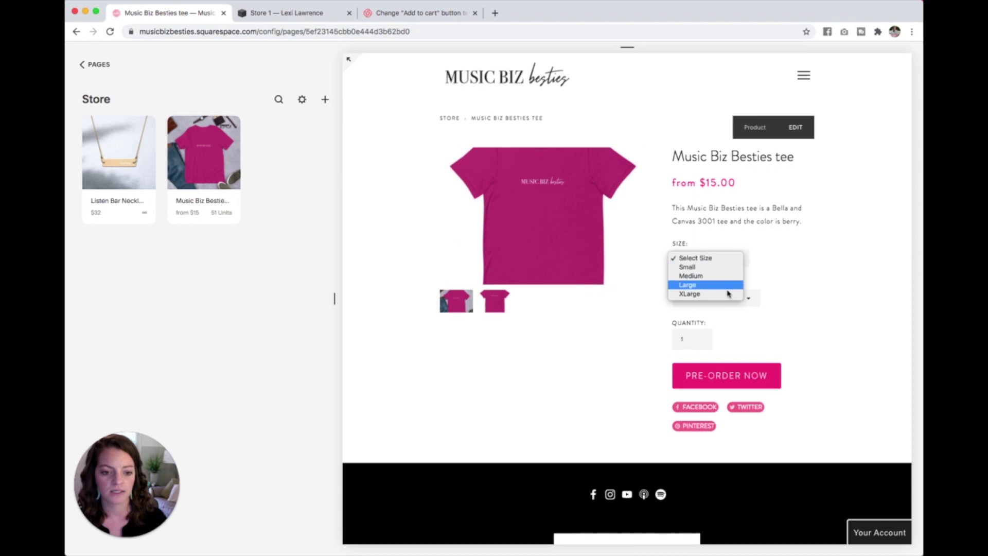
click(727, 269)
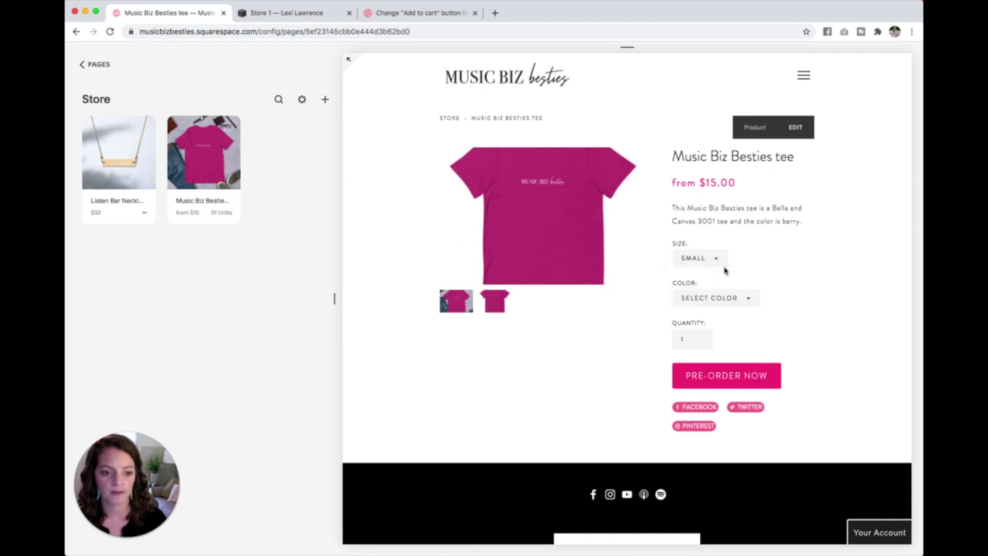
click(712, 259)
click(703, 271)
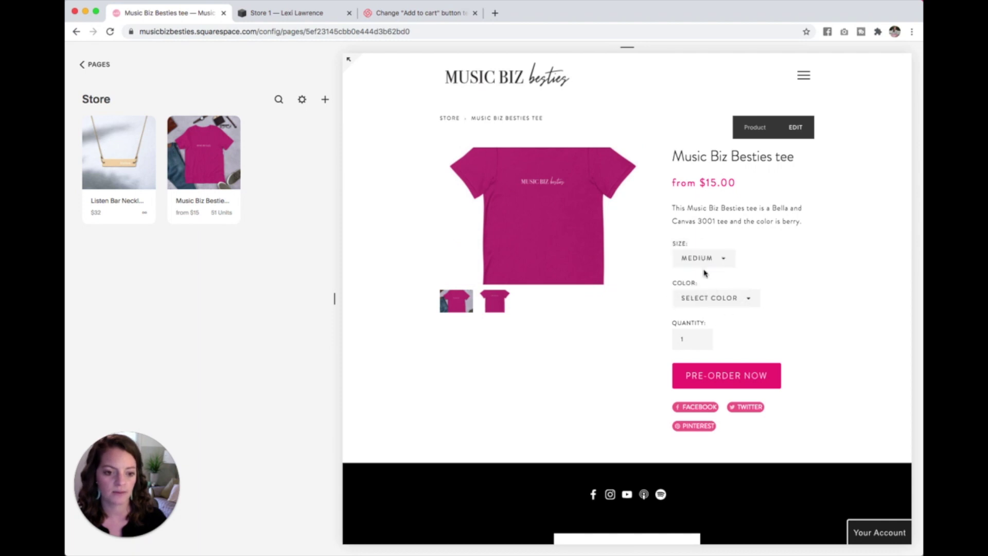
click(717, 299)
click(720, 316)
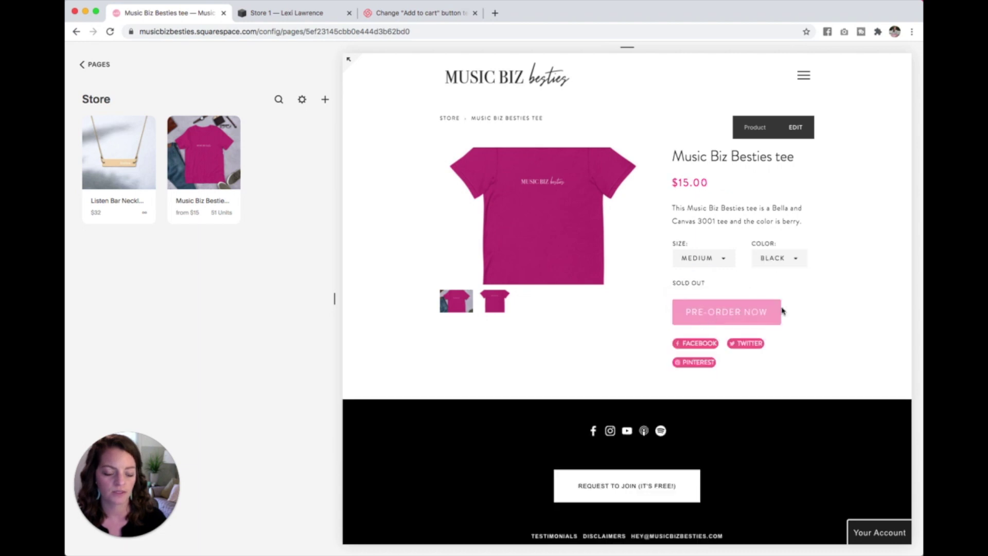
drag(670, 285, 726, 284)
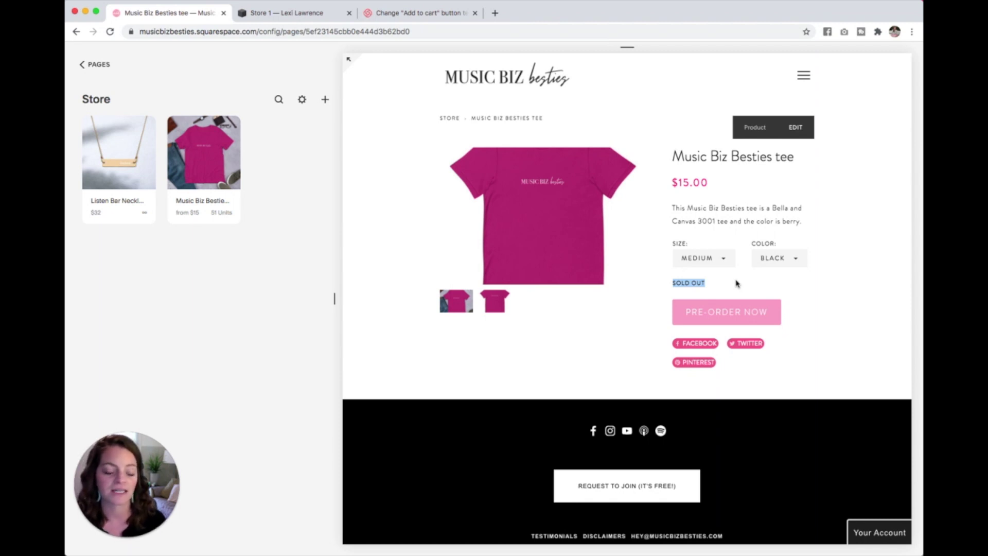
- Test XLarge in Pink, then settle on Small in Pink priced at $15.00
click(717, 263)
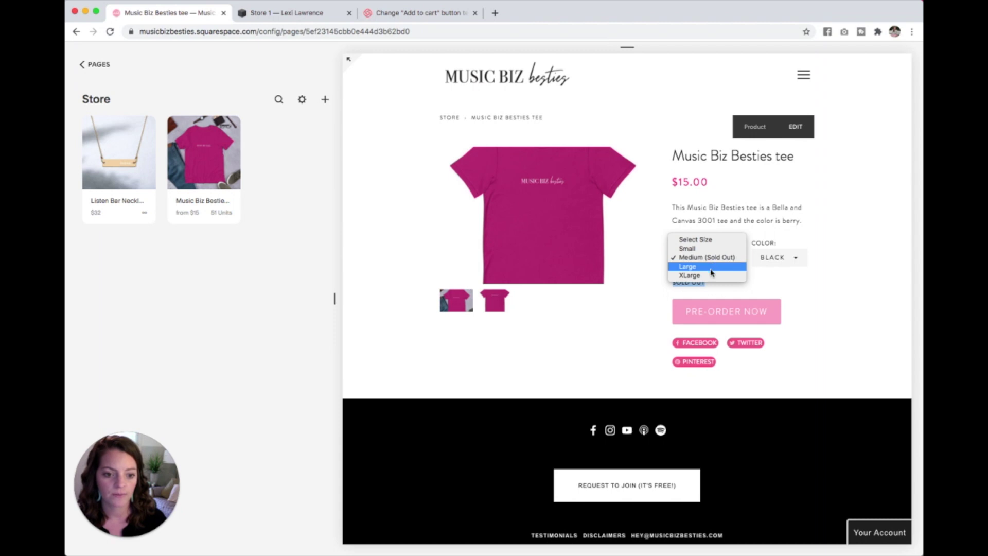
click(709, 275)
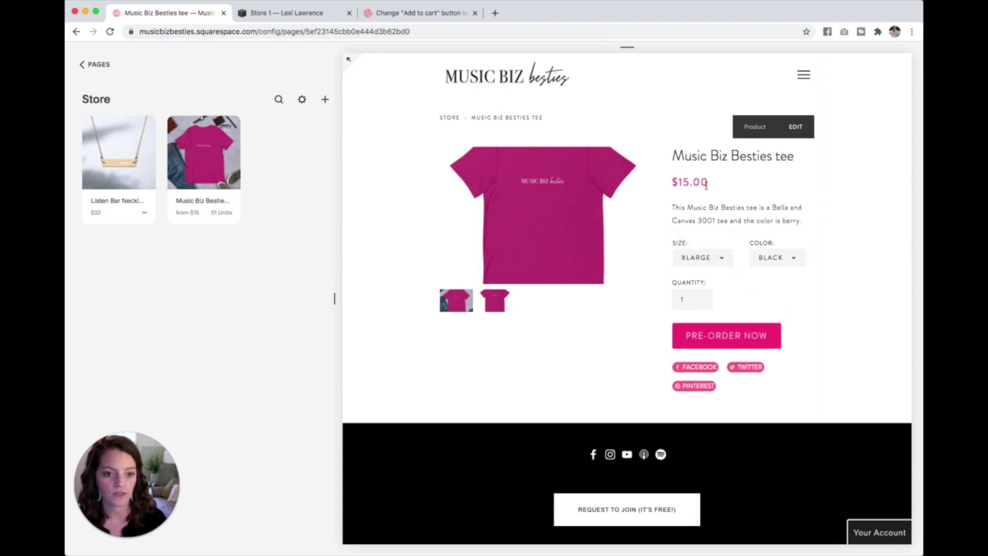
click(781, 261)
click(782, 251)
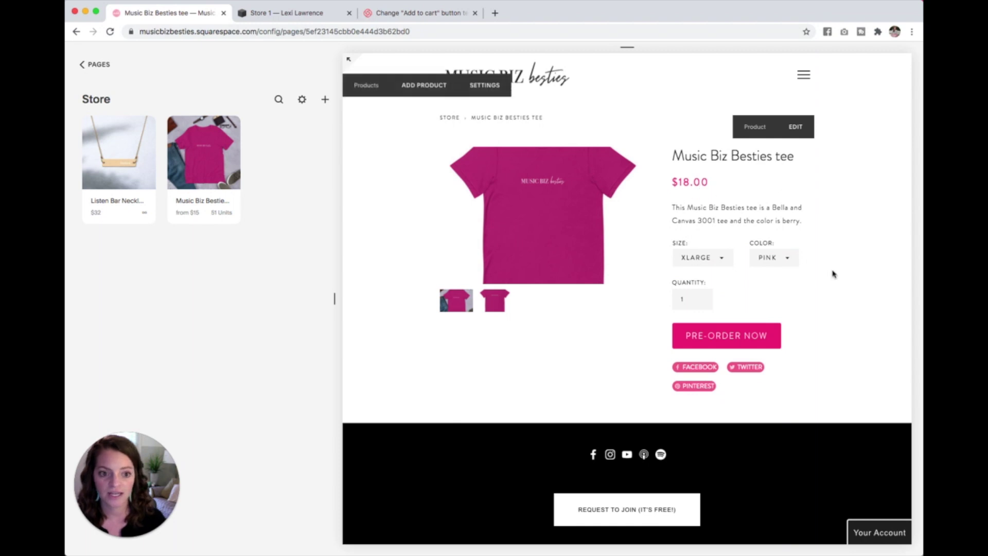
click(771, 262)
click(677, 264)
click(679, 260)
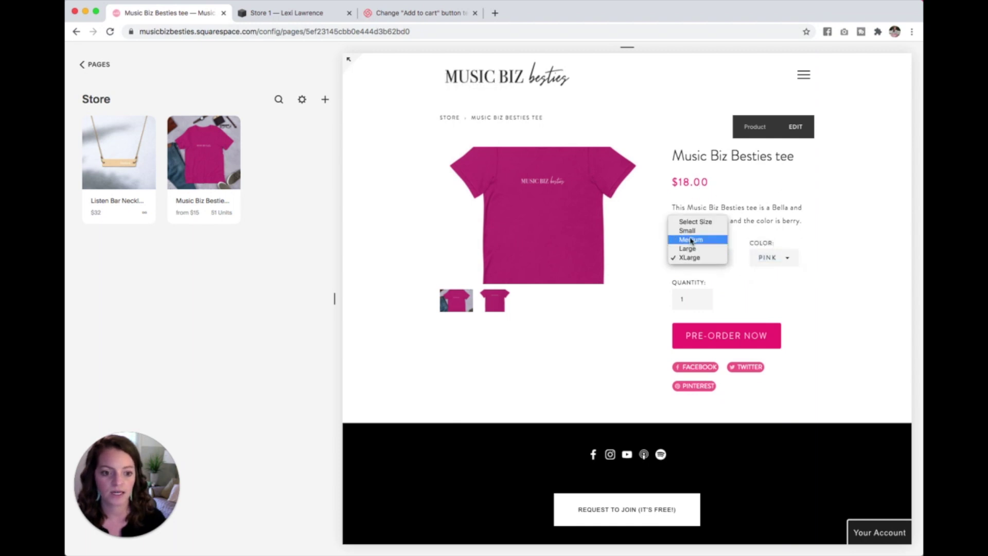
click(682, 229)
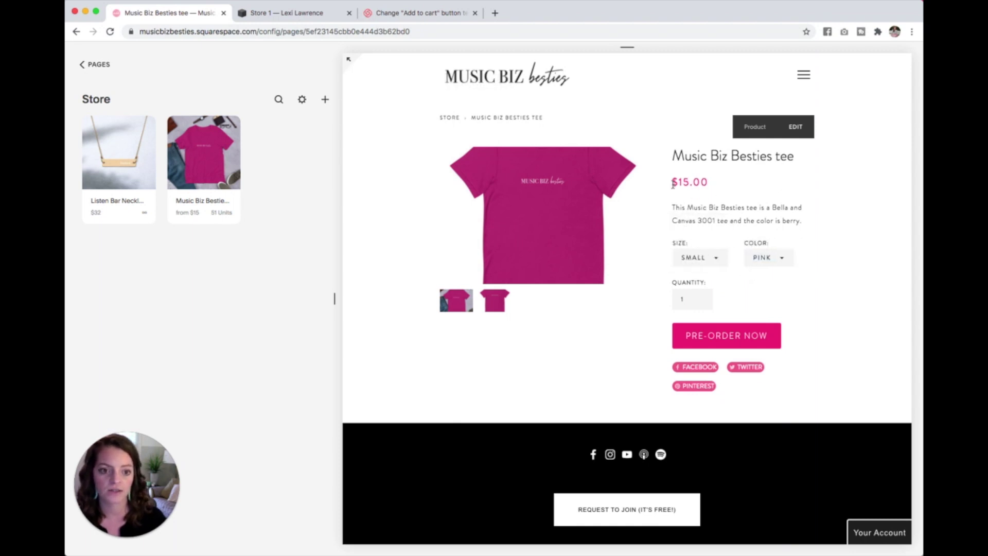
drag(670, 183, 732, 185)
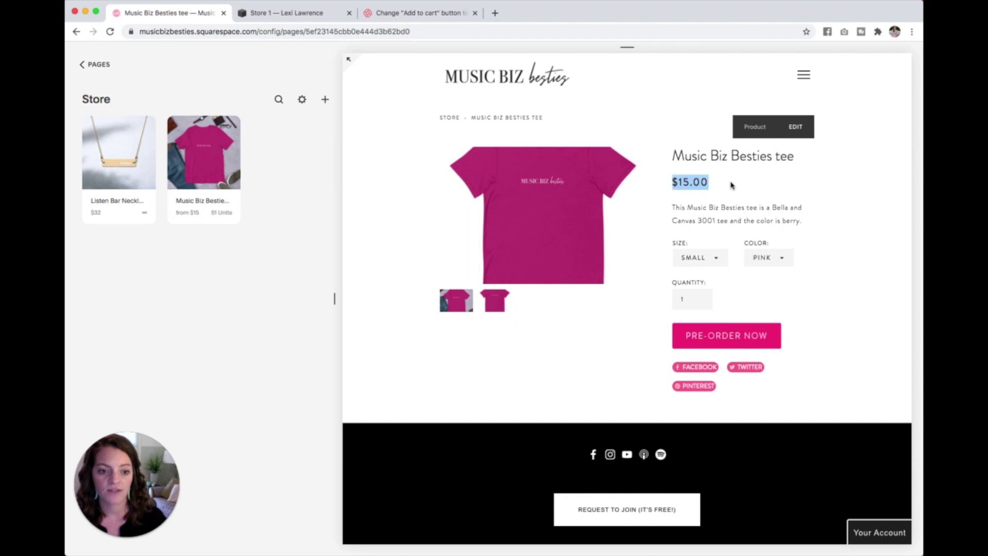
click(738, 209)
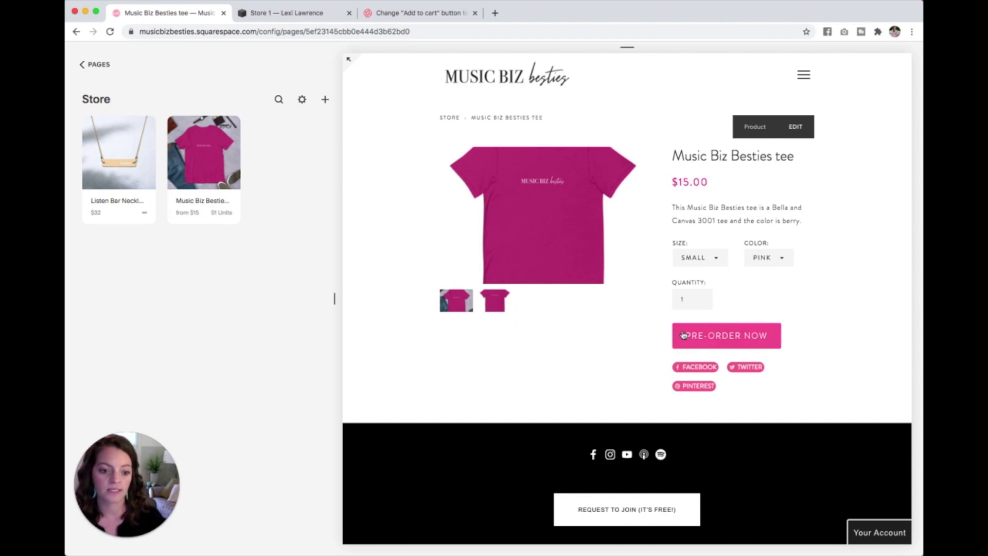